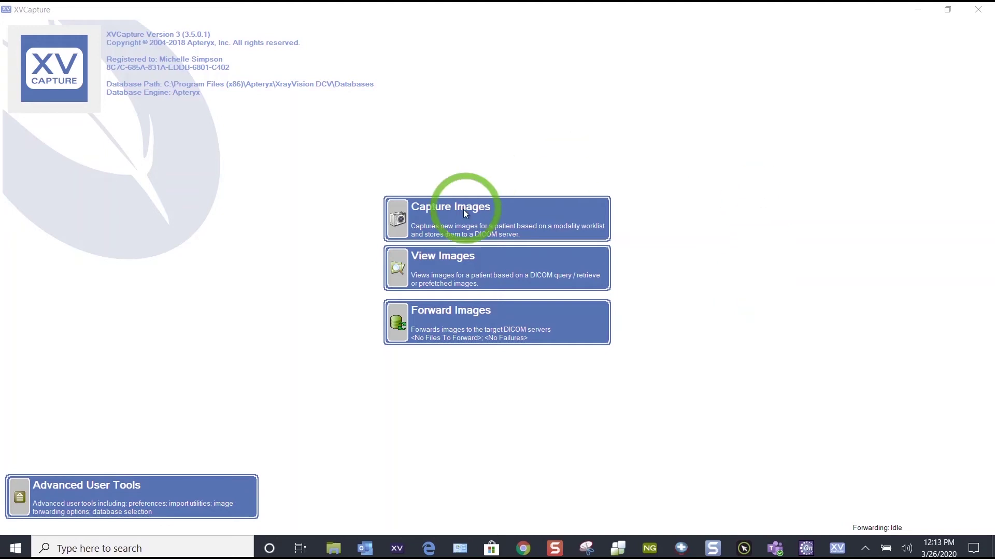
Fill the new capture worklist from recent patient DOE^JOHN, ID 7891011, leaving modality unset.
left_click(505, 206)
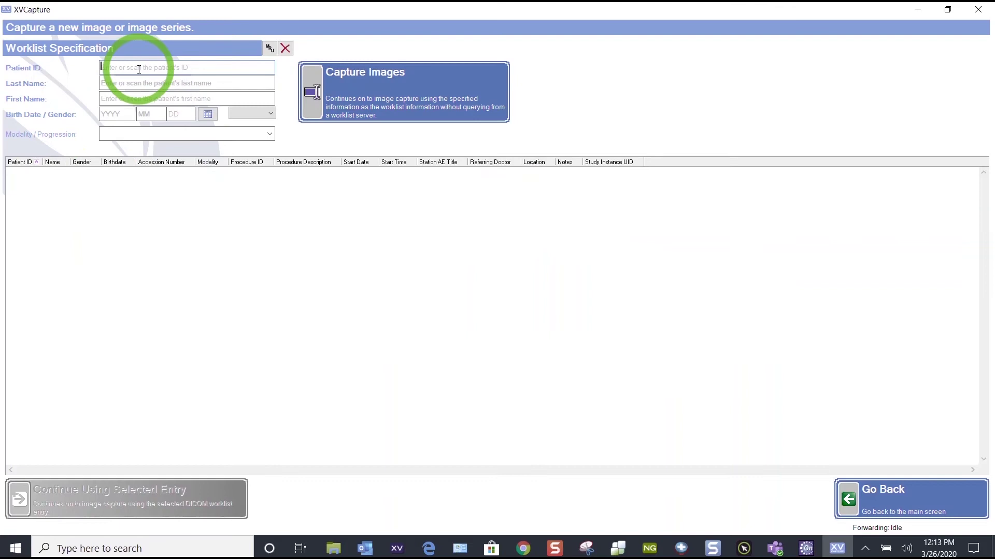
left_click(270, 50)
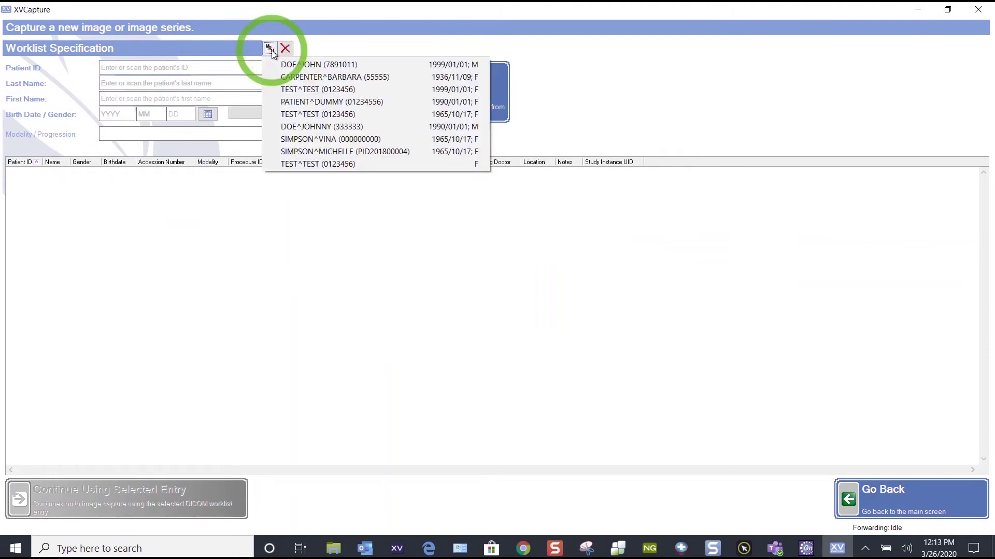
left_click(292, 67)
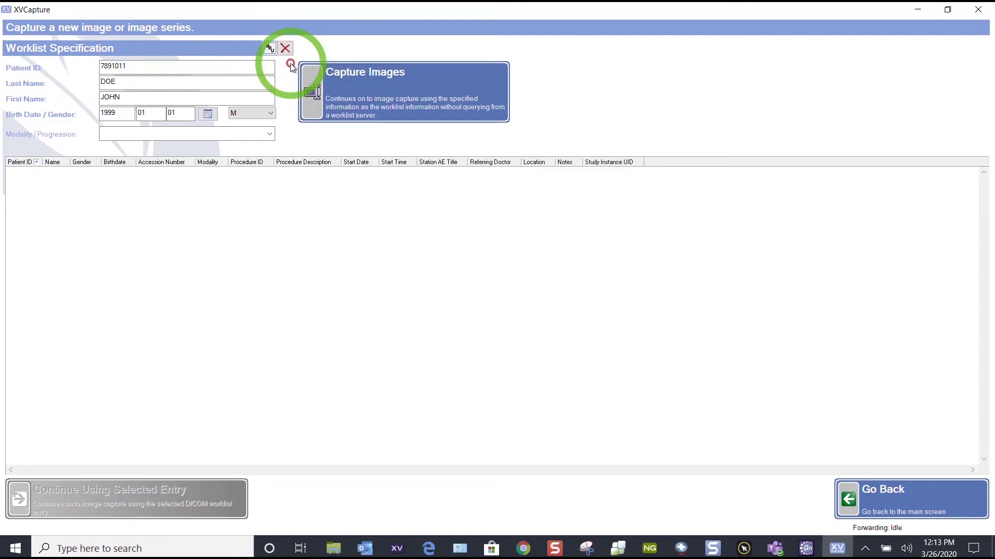
left_click(268, 136)
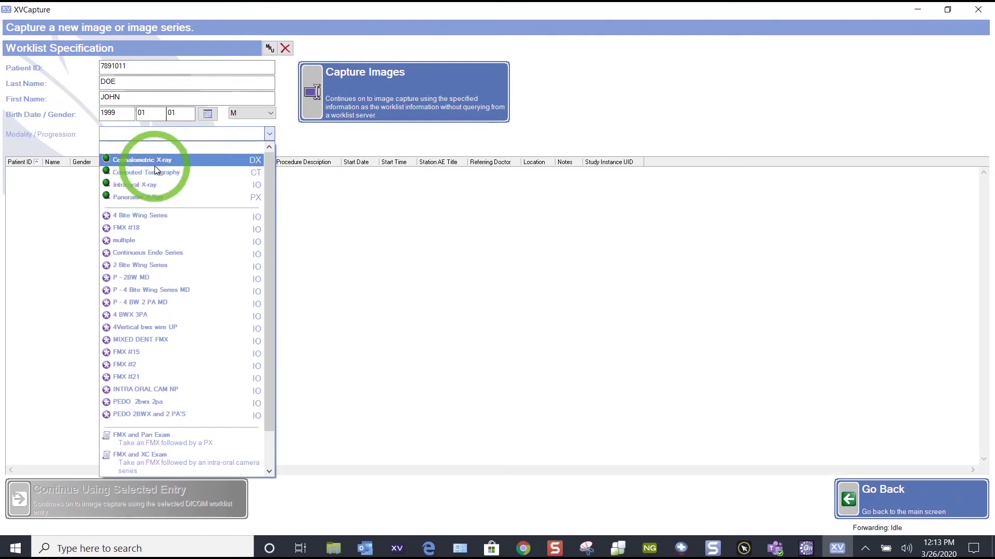
left_click(368, 206)
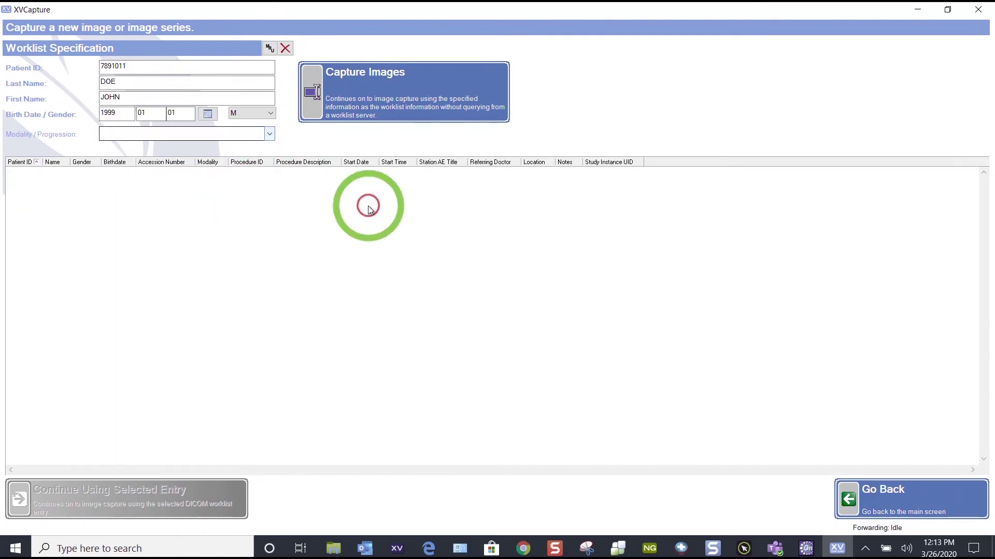
Proceed to capture and choose the CT Importer device under General Image Capture.
left_click(416, 94)
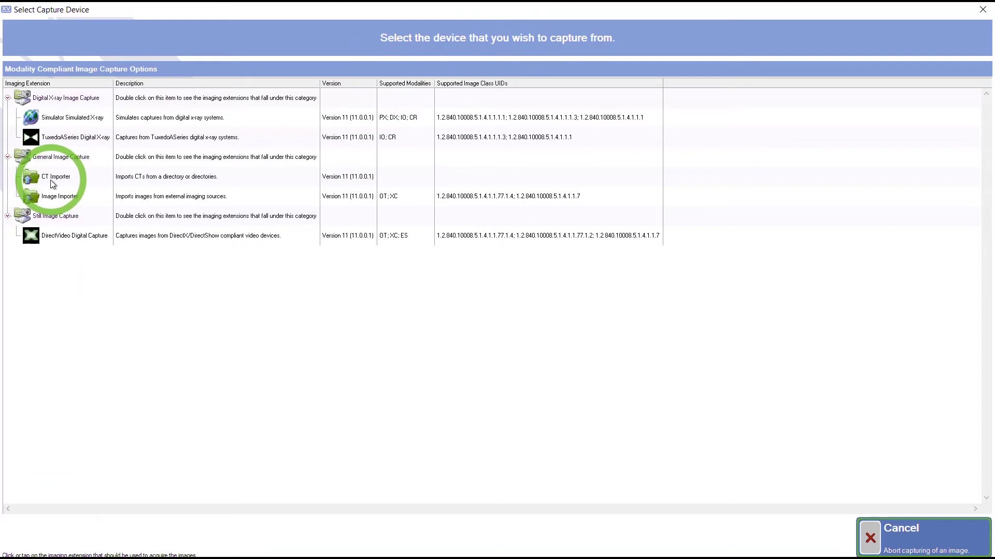
double_click(53, 177)
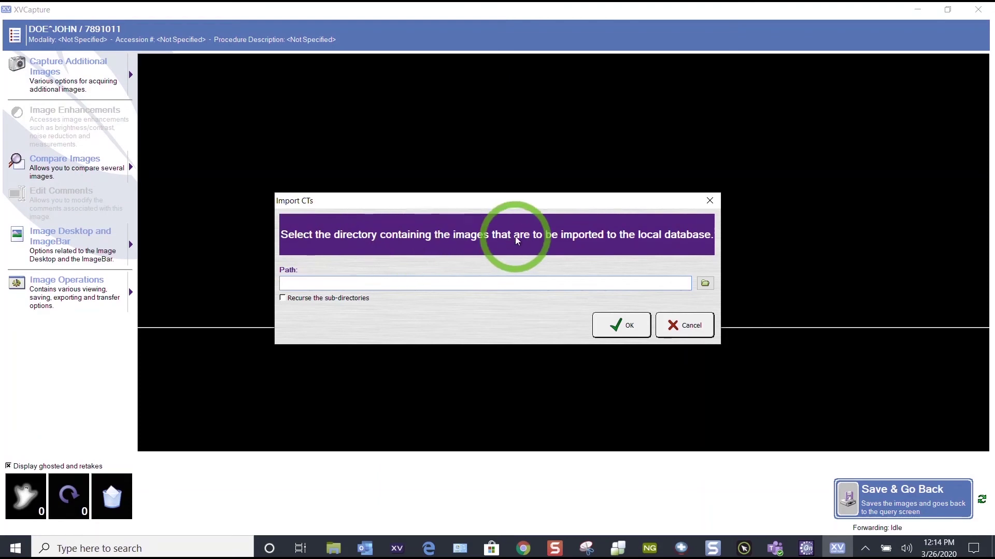
Select the simpson CT Endo Treatment folder on the Desktop and start reading its images.
left_click(704, 286)
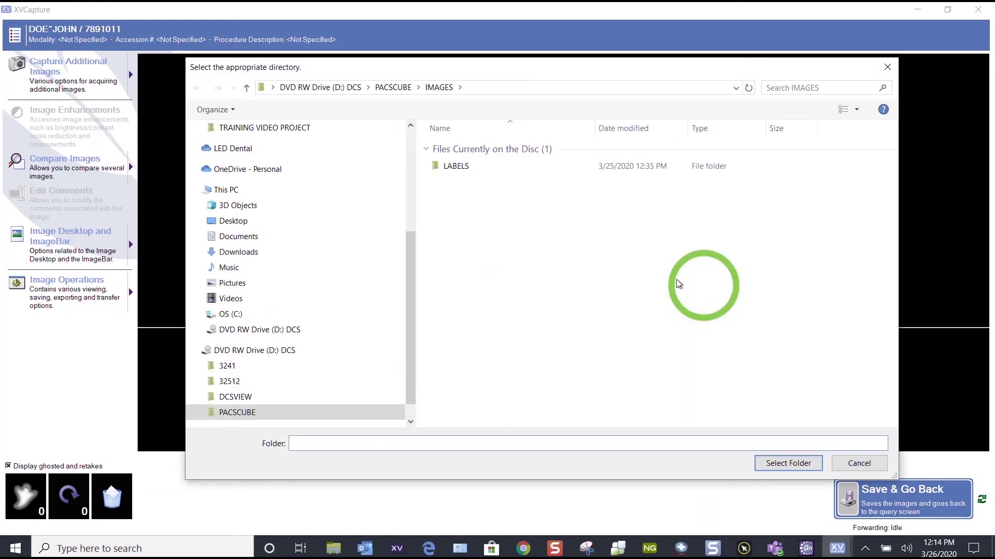
left_click_drag(407, 257, 412, 127)
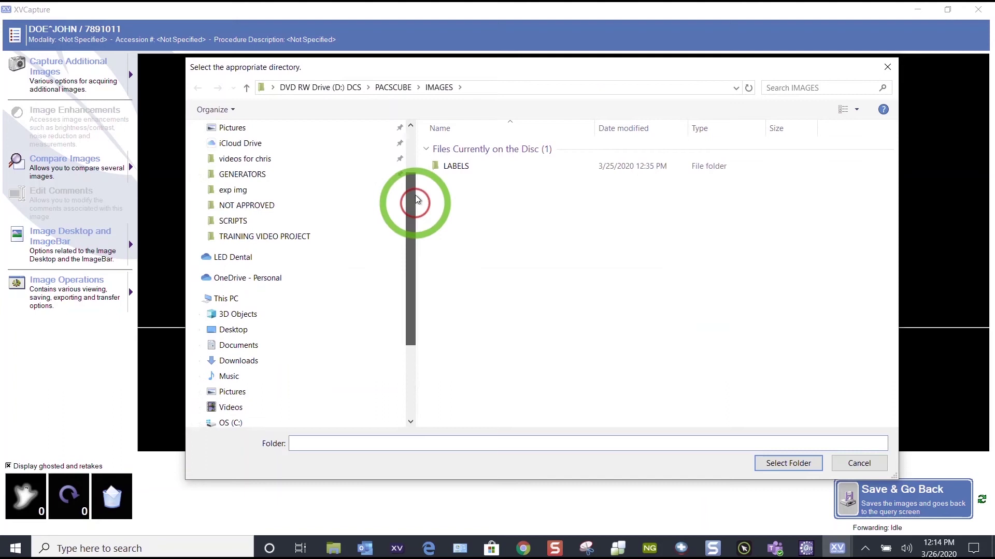
left_click(233, 153)
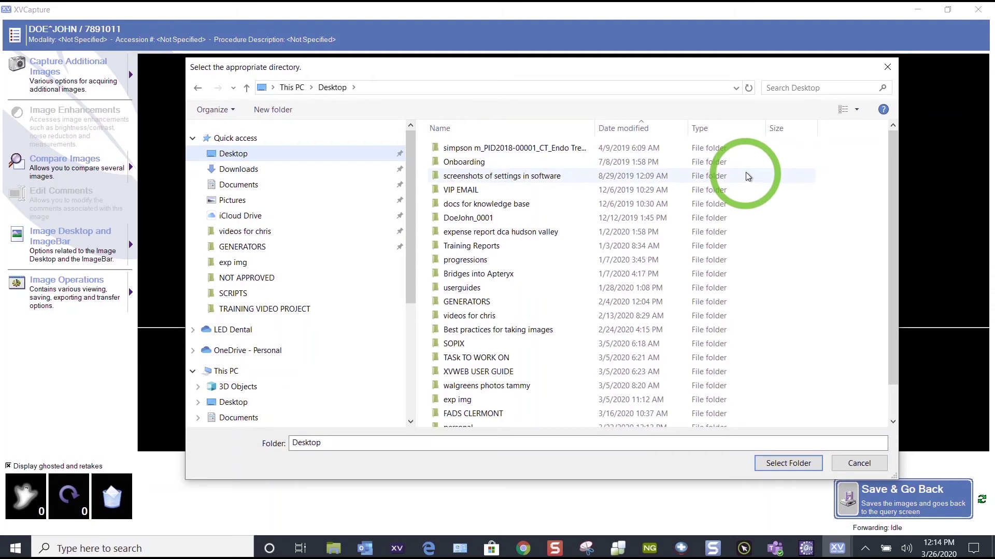
left_click(583, 151)
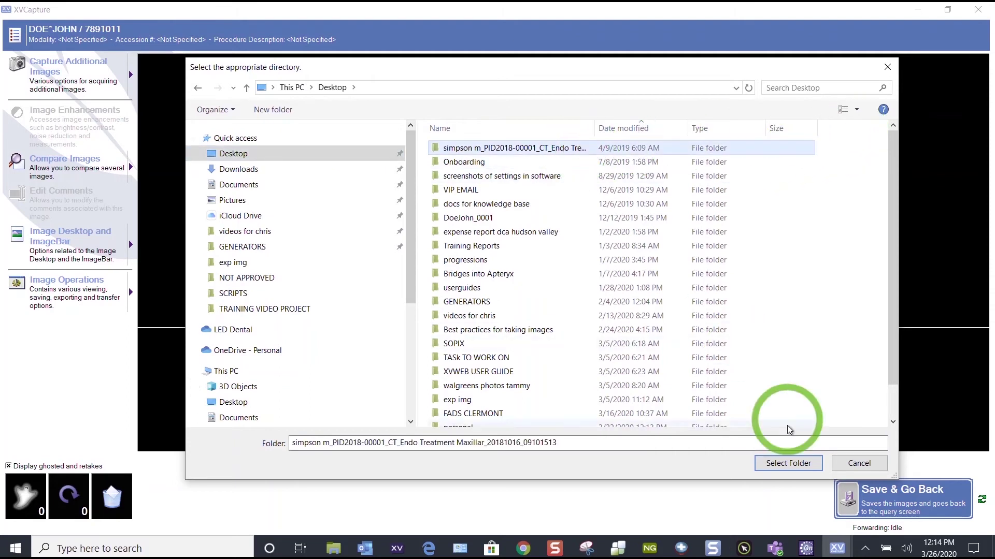
left_click(788, 463)
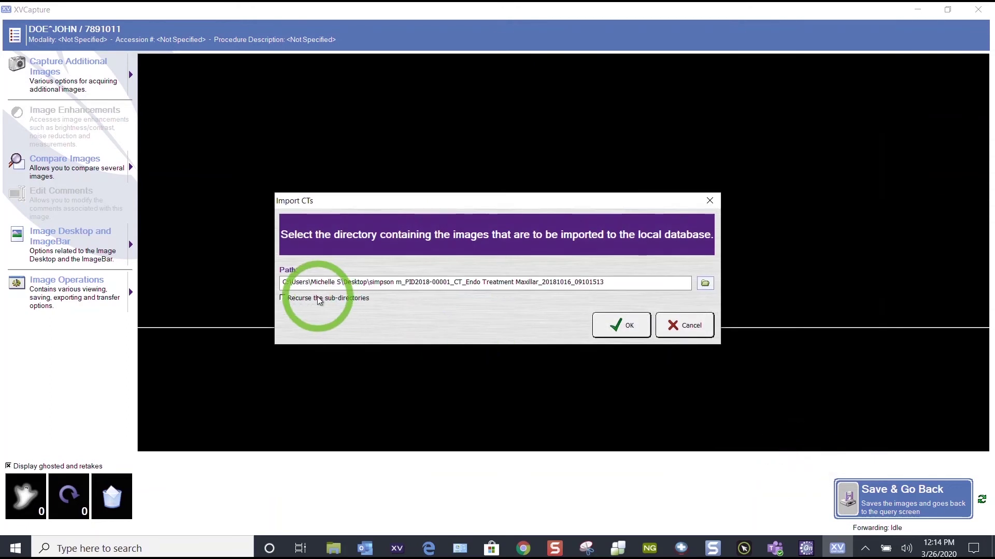
left_click(626, 325)
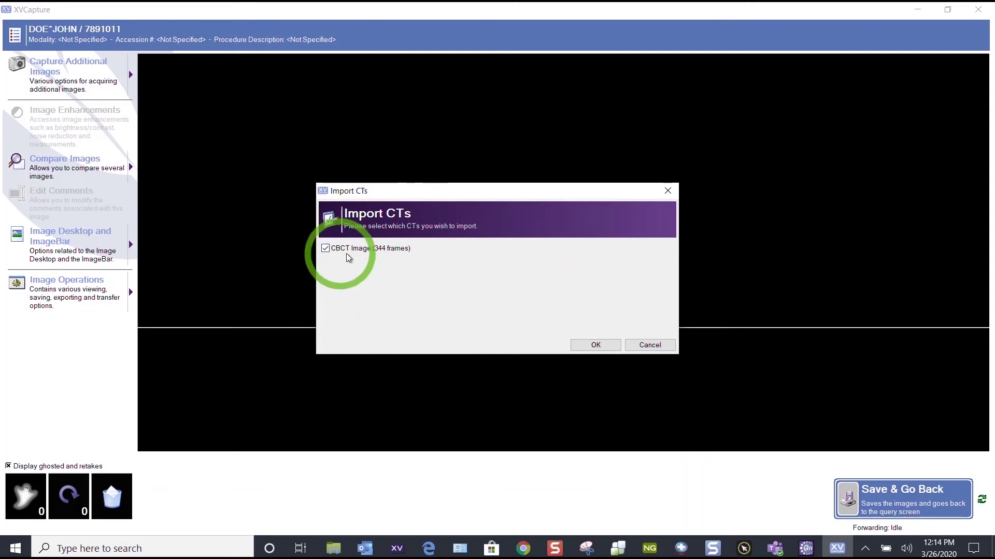
Import the checked 344-frame CBCT image and acknowledge the one-CT, no-error summary.
left_click(596, 344)
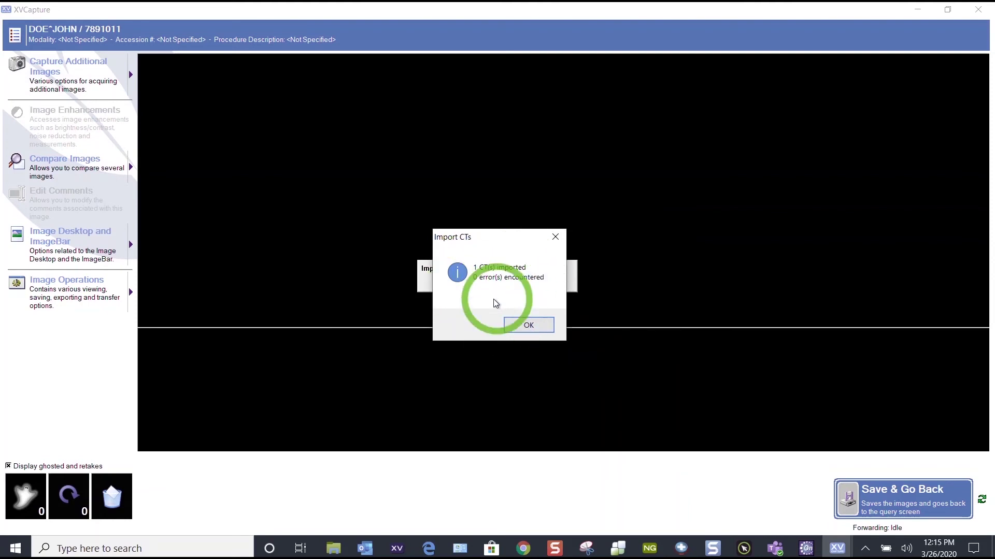
left_click(528, 326)
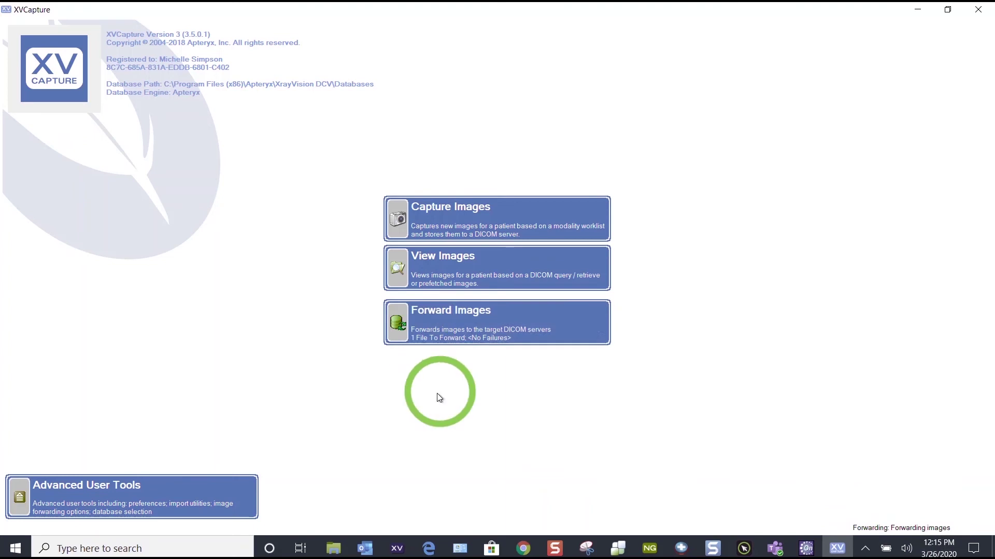
Forward queued images to the DICOM servers, dismiss the storage-running message, and switch to XVWeb.
left_click(440, 326)
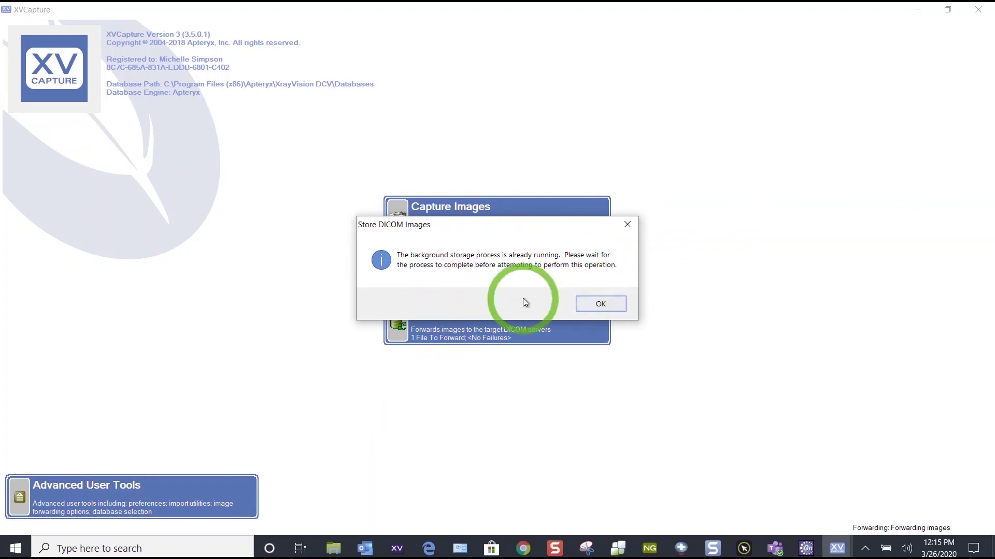
left_click(600, 303)
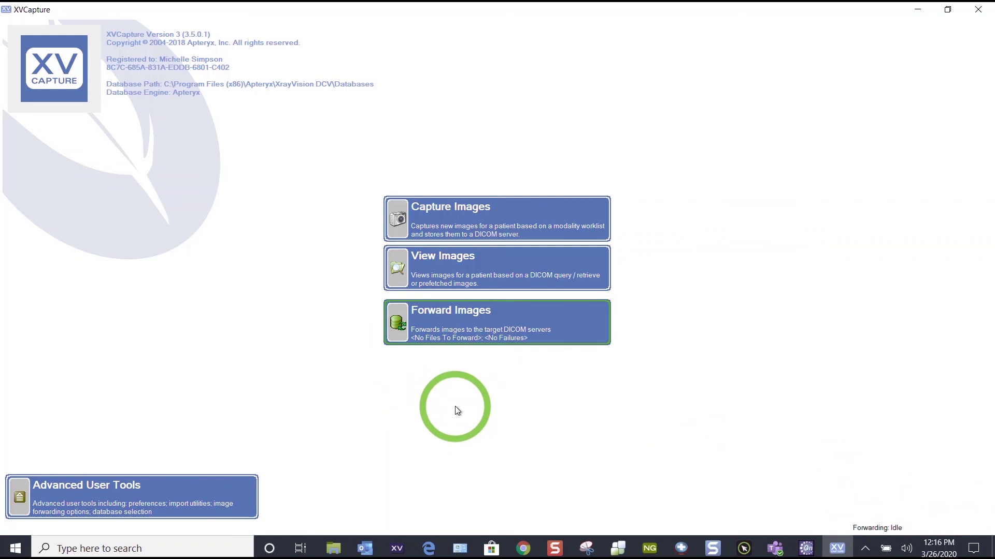
left_click(649, 548)
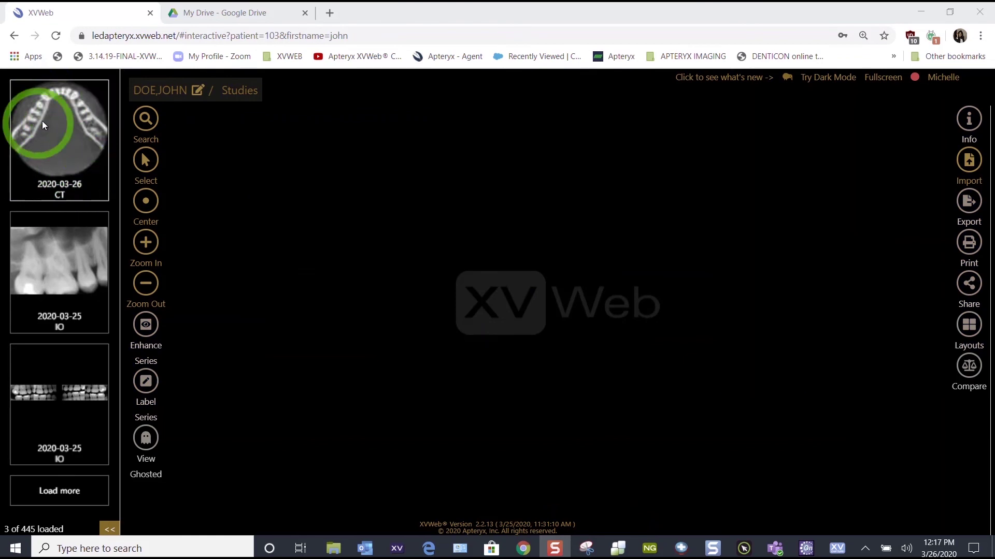
View the 2020-03-26 CT study, see it is still processing, and go back to the study list.
left_click(57, 152)
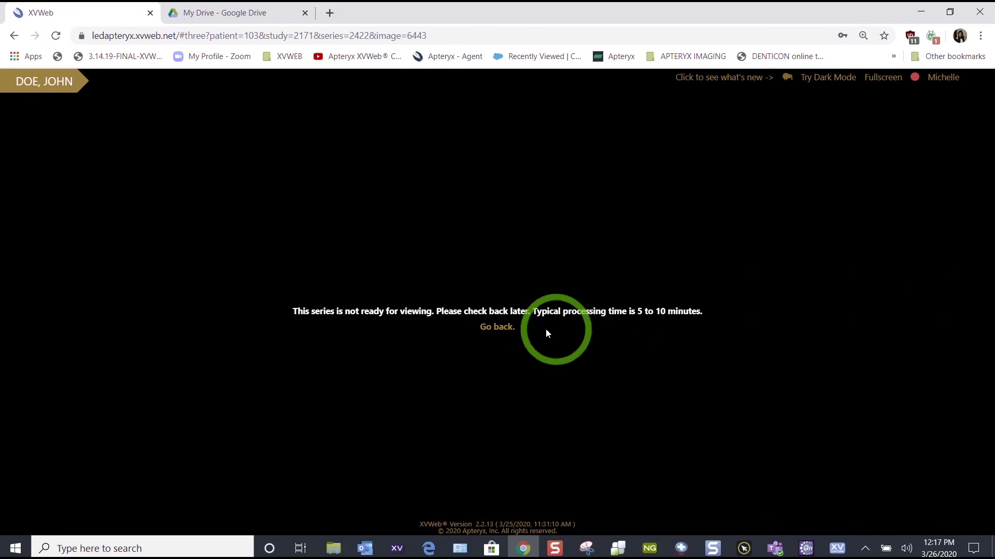
left_click(497, 328)
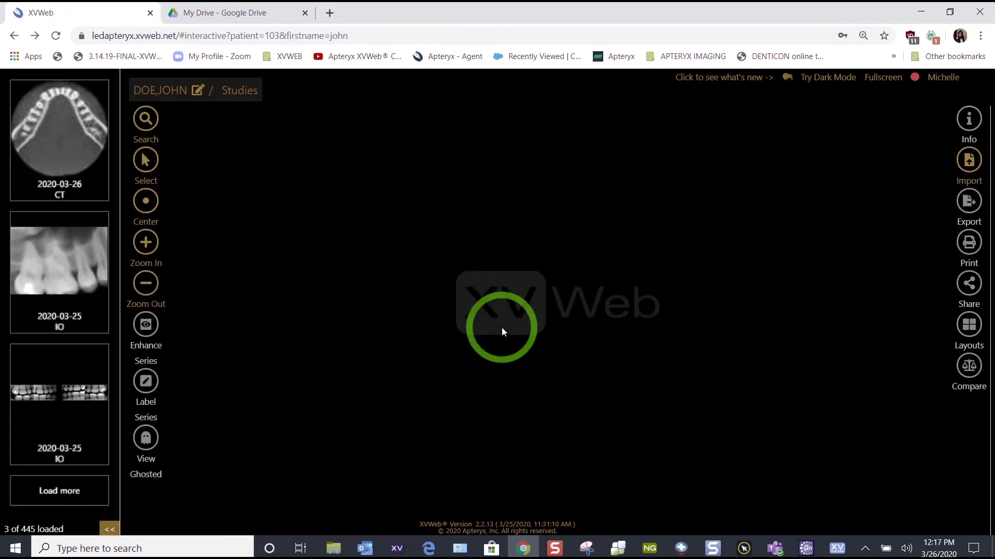